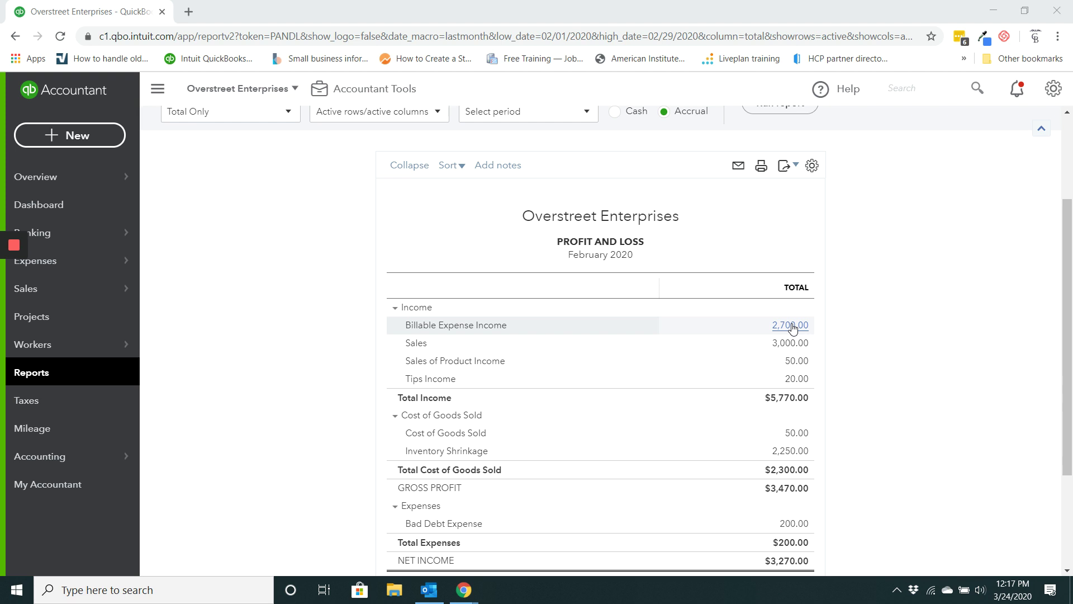
- Open the February 2020 Billable Expense Income transactions from the Profit and Loss report and check the product/service on the 02/27/2020 invoice
left_click(792, 326)
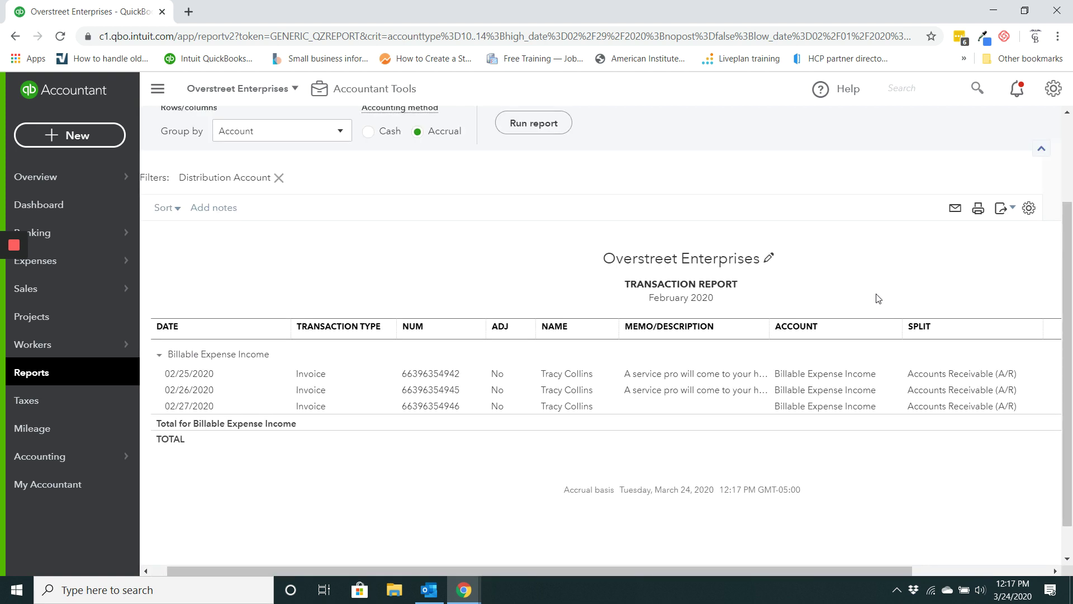
left_click(306, 408)
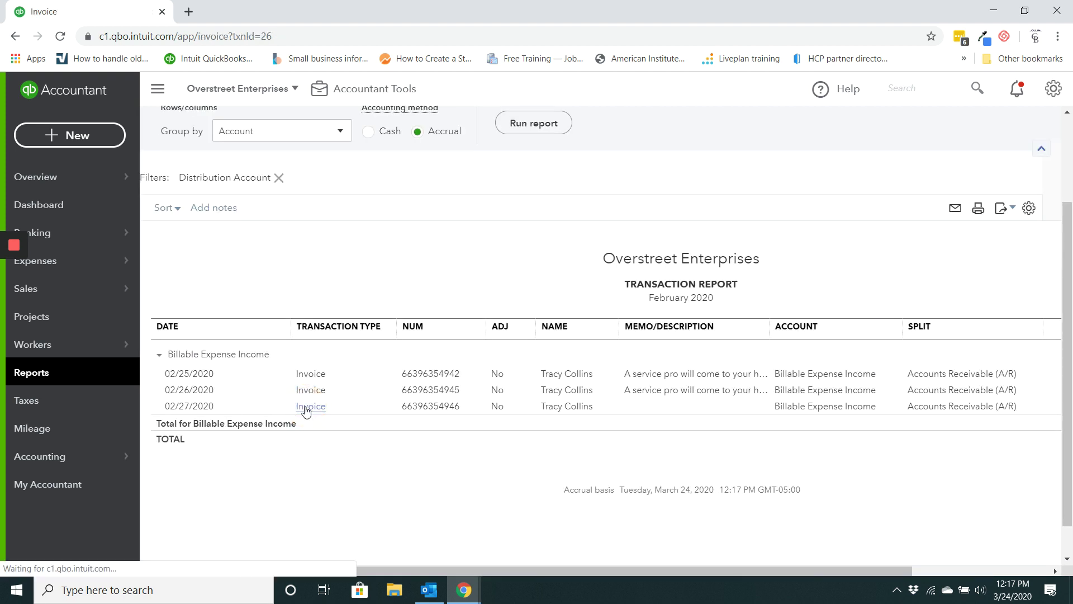
scroll(268, 408, "down", 2)
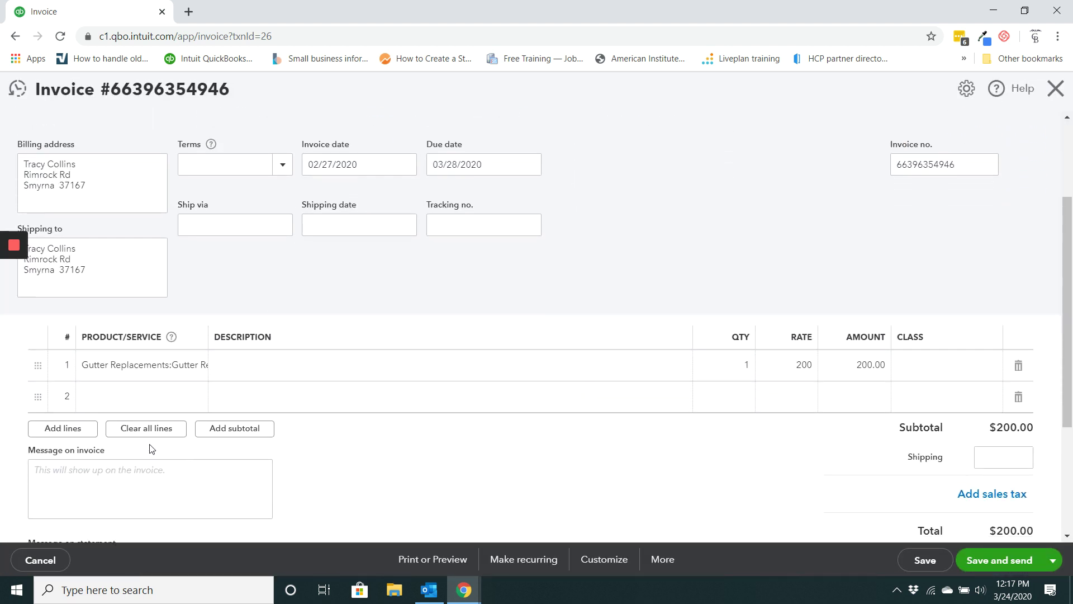
left_click(170, 370)
left_click(201, 366)
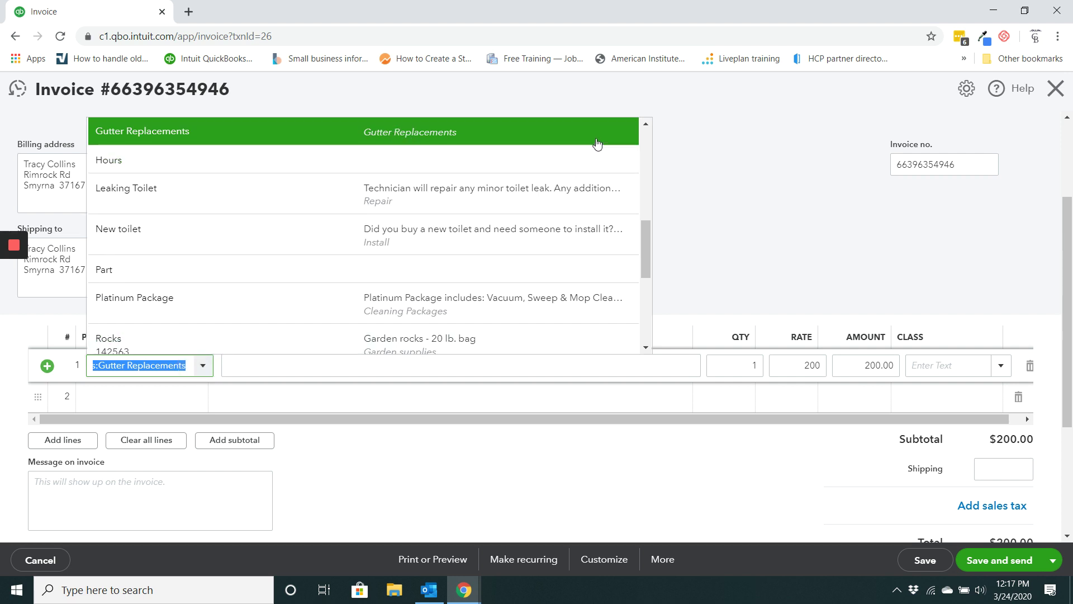
left_click(767, 174)
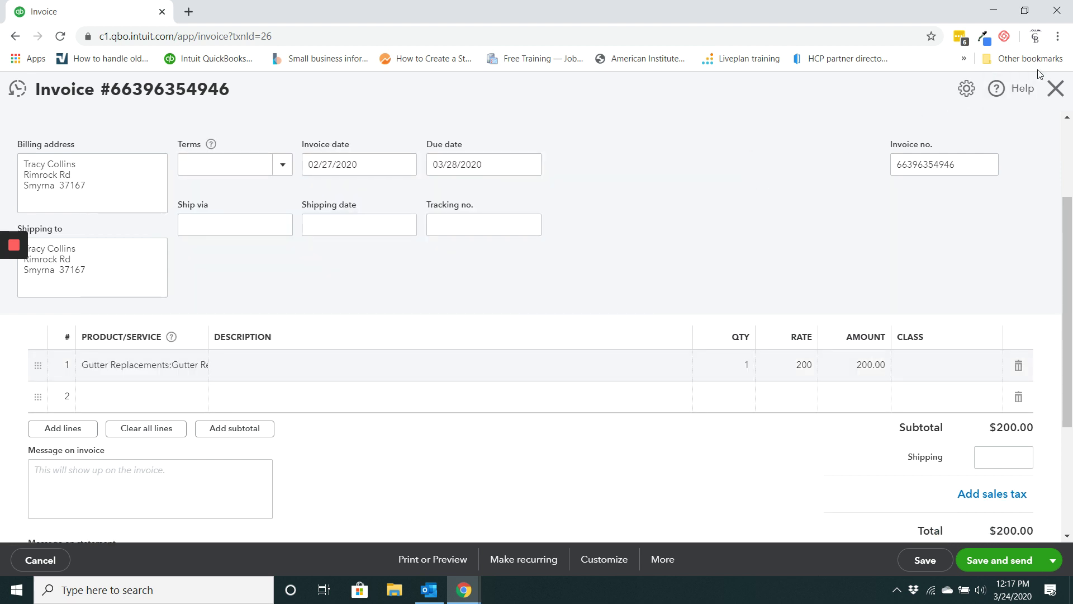
left_click(1055, 88)
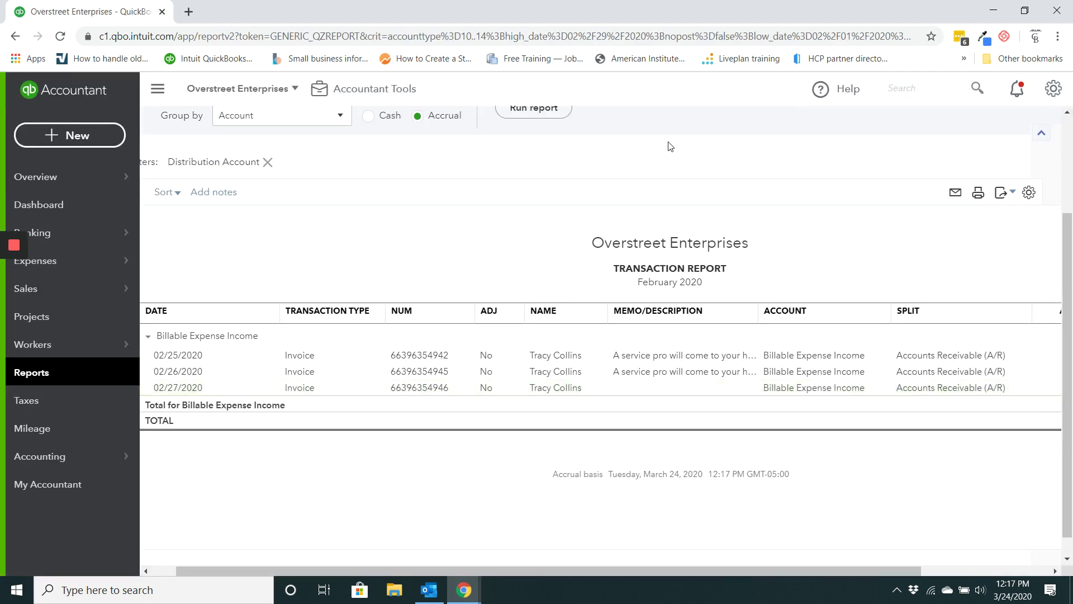
- Open the Products and Services list and bring its item table into view
left_click(1054, 89)
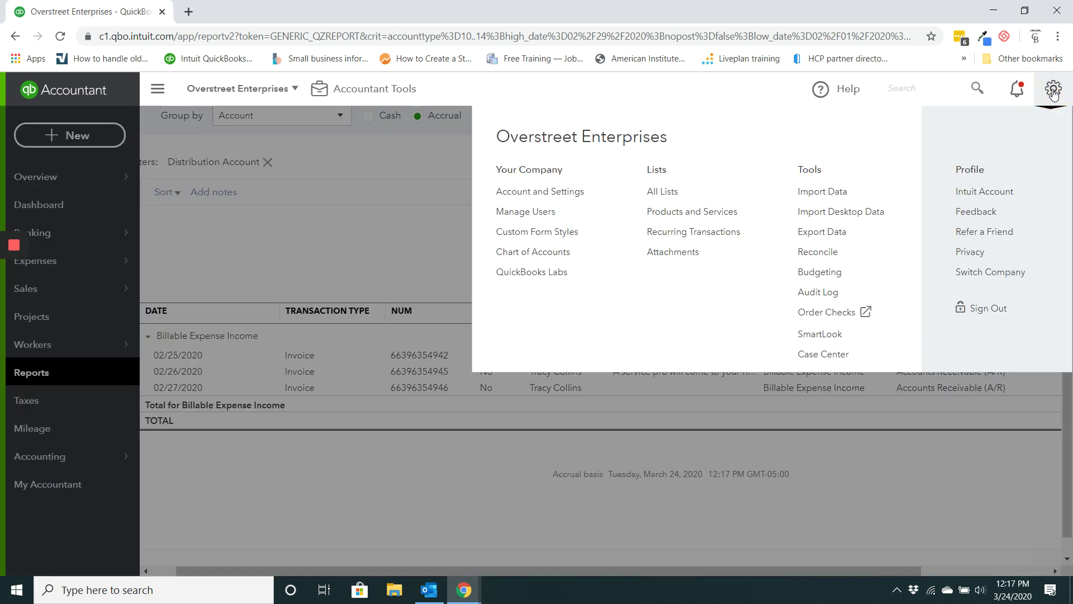
left_click(671, 221)
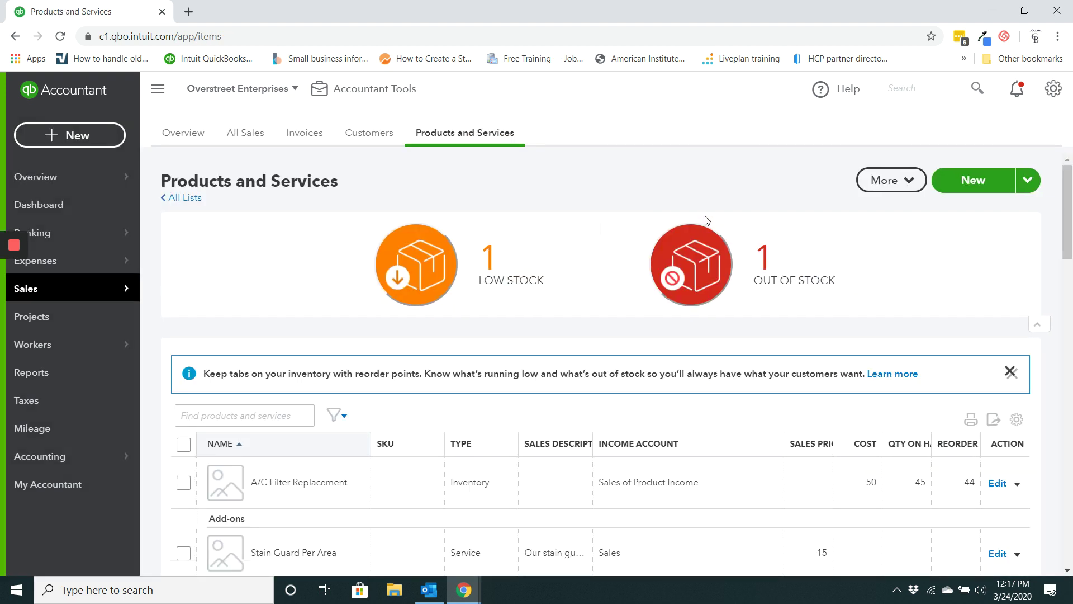
scroll(706, 219, "down", 3)
scroll(706, 219, "down", 1)
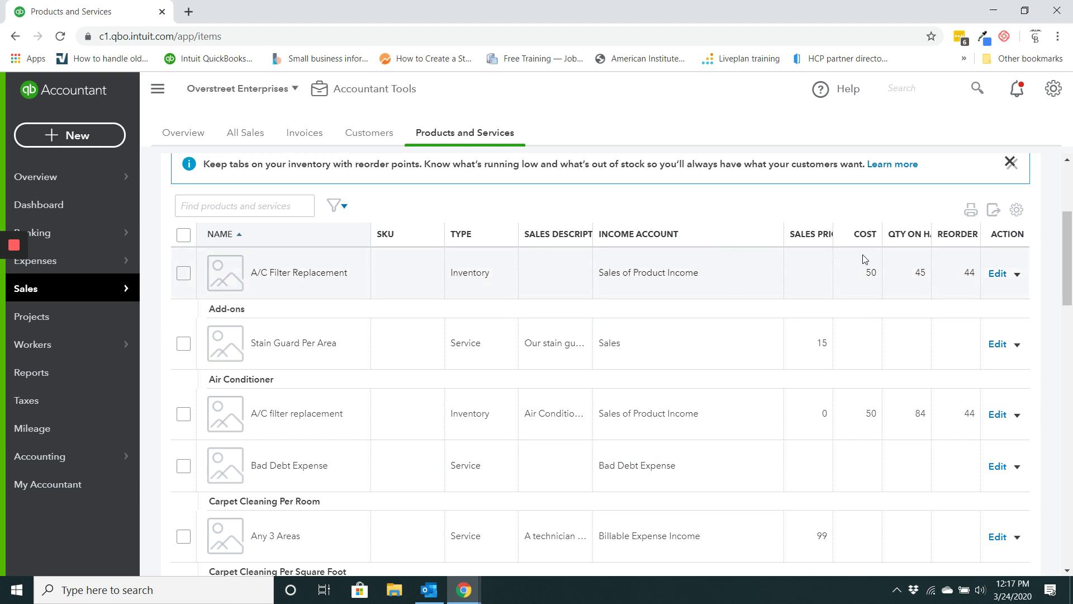
- Review the full set of column options for the Products and Services table, including Income account, and leave them as they are
left_click(1017, 211)
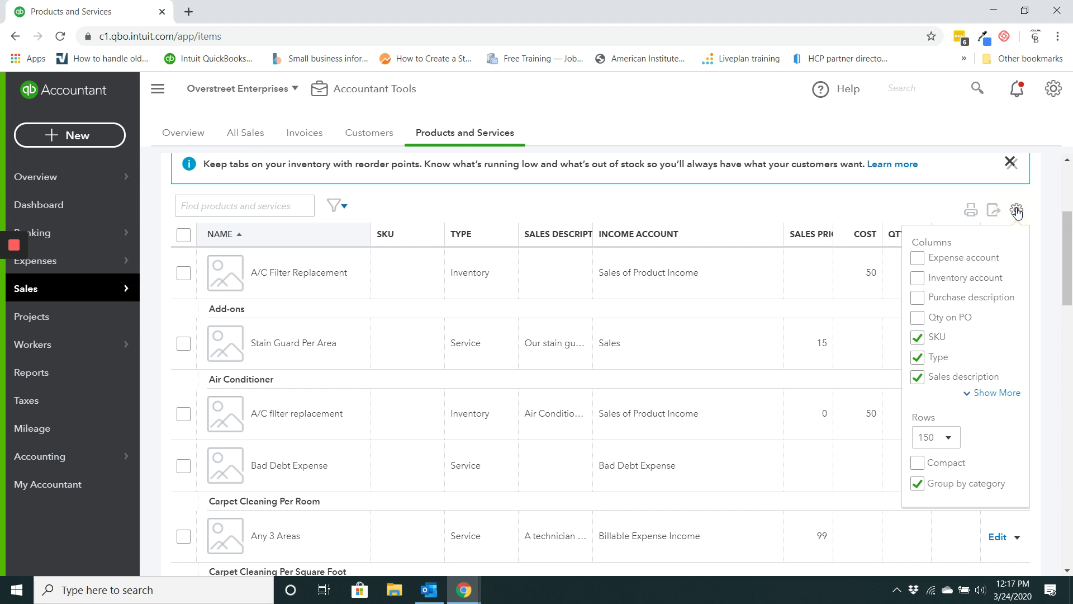
left_click(998, 393)
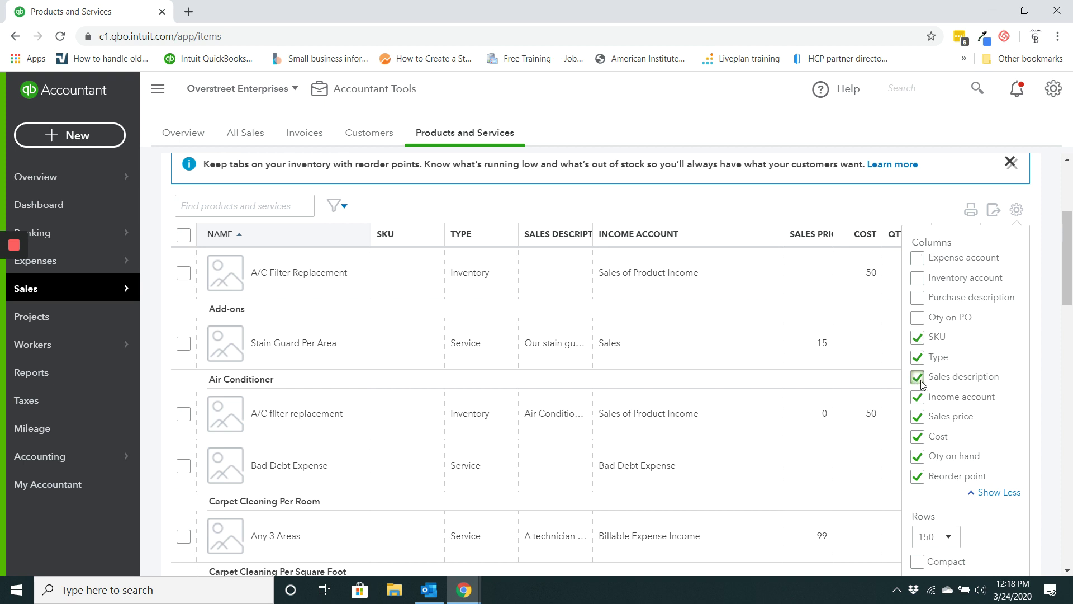
left_click(1016, 209)
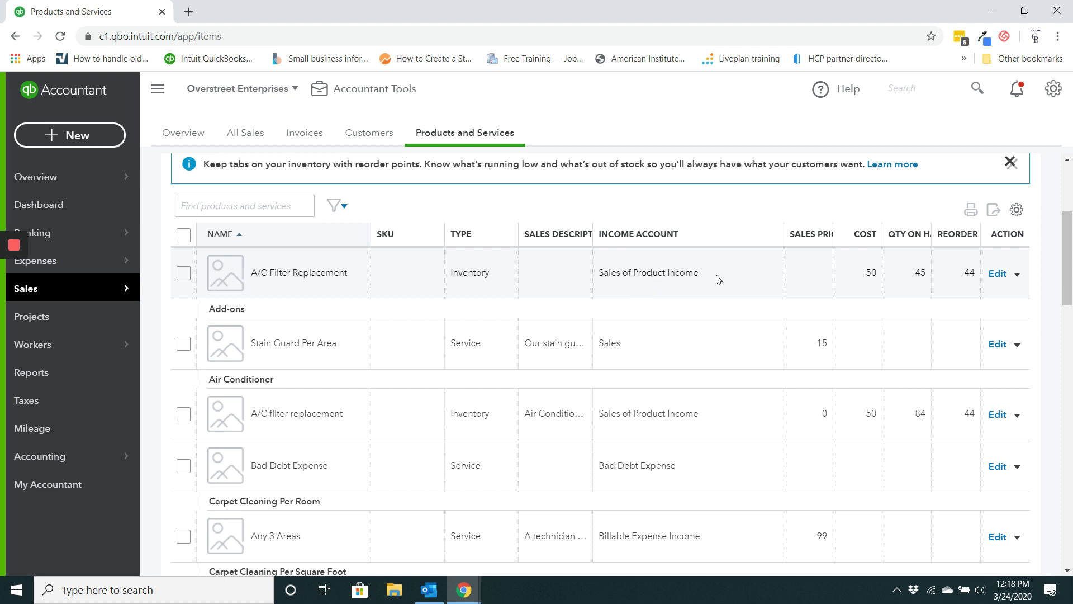
- Set the Gutter Replacements service's income account to Sales, apply the change to historical transactions as well, and save the item
scroll(721, 285, "down", 6)
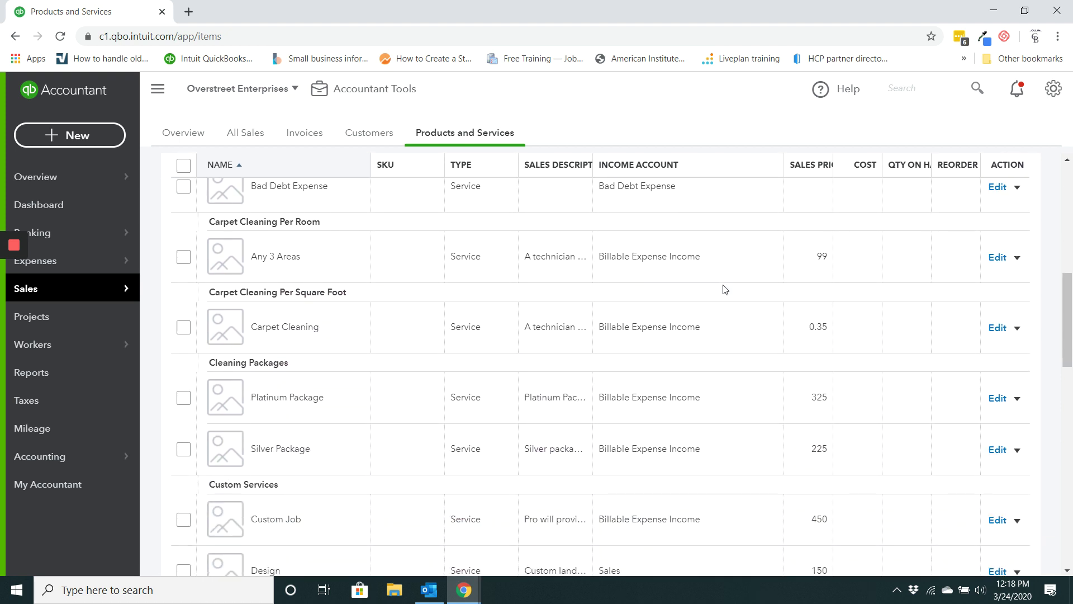
scroll(725, 289, "down", 9)
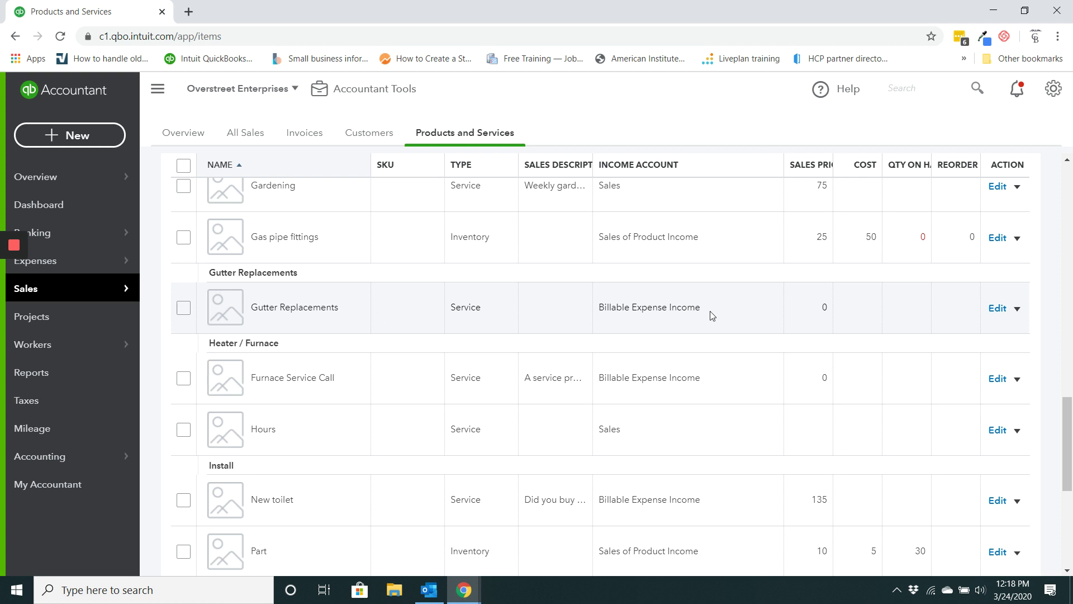
left_click(998, 309)
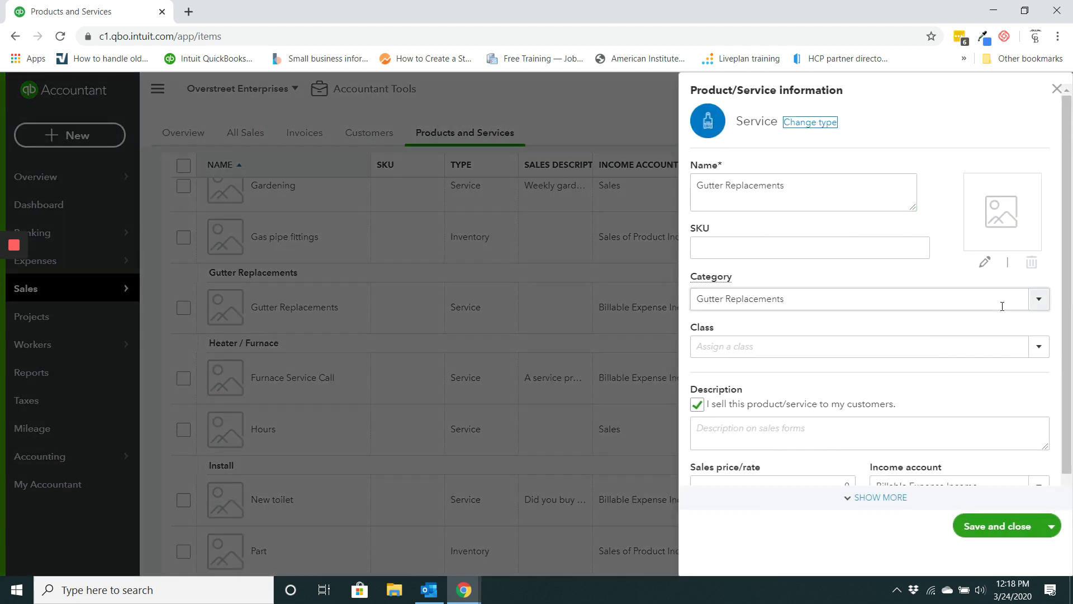
scroll(1002, 306, "down", 1)
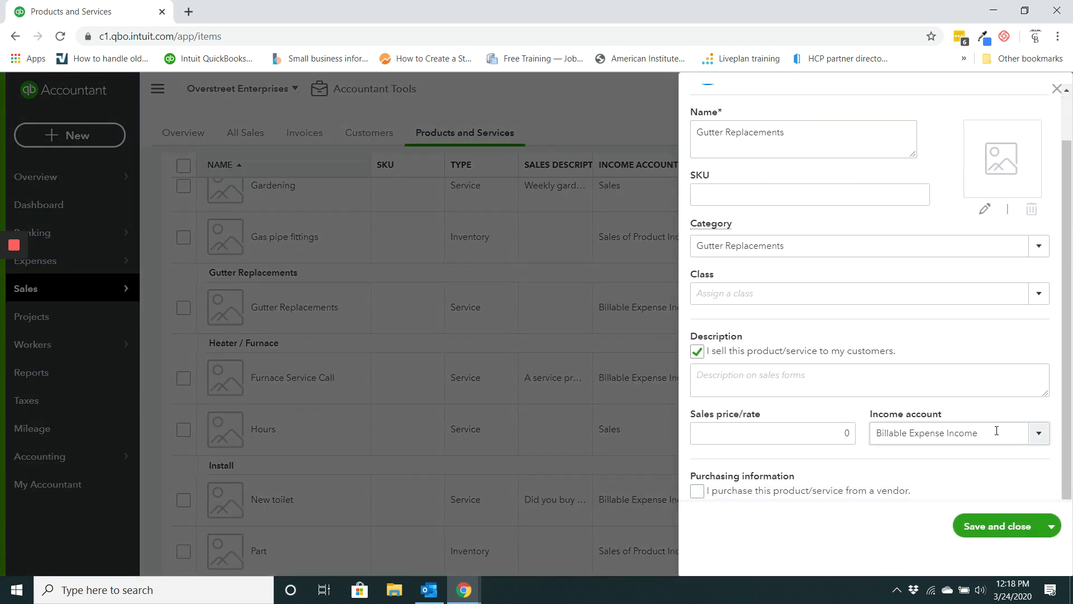
left_click(883, 429)
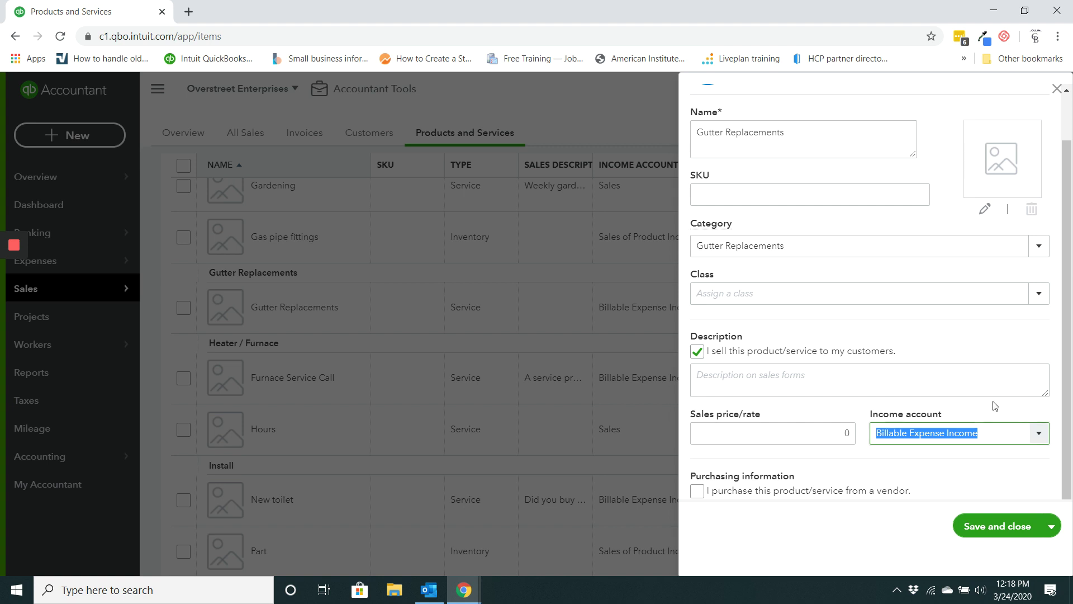
mouse_move(10, 278)
type("Sales")
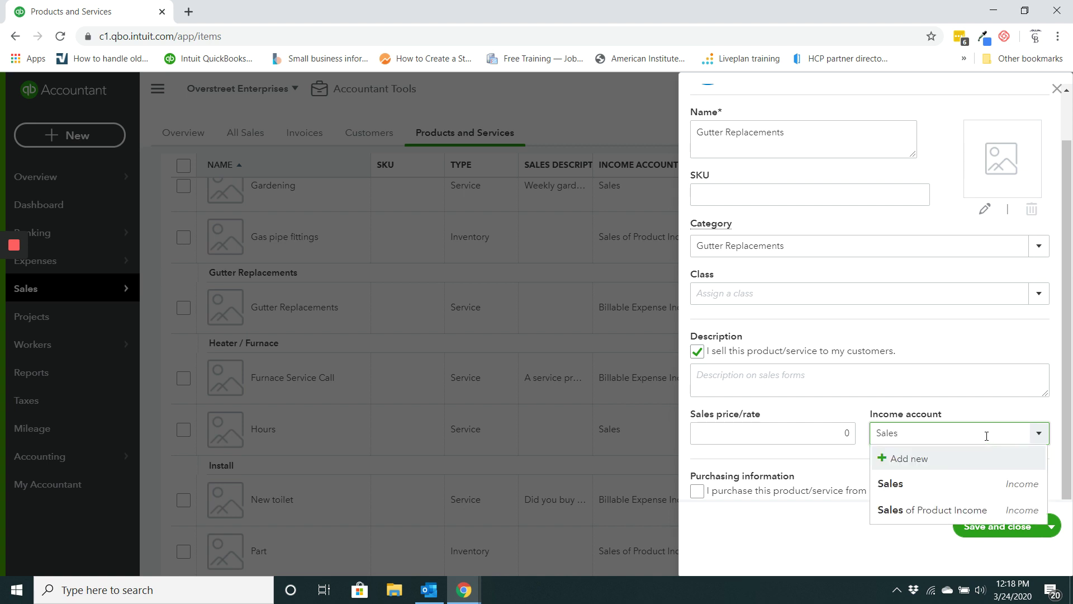
left_click(947, 484)
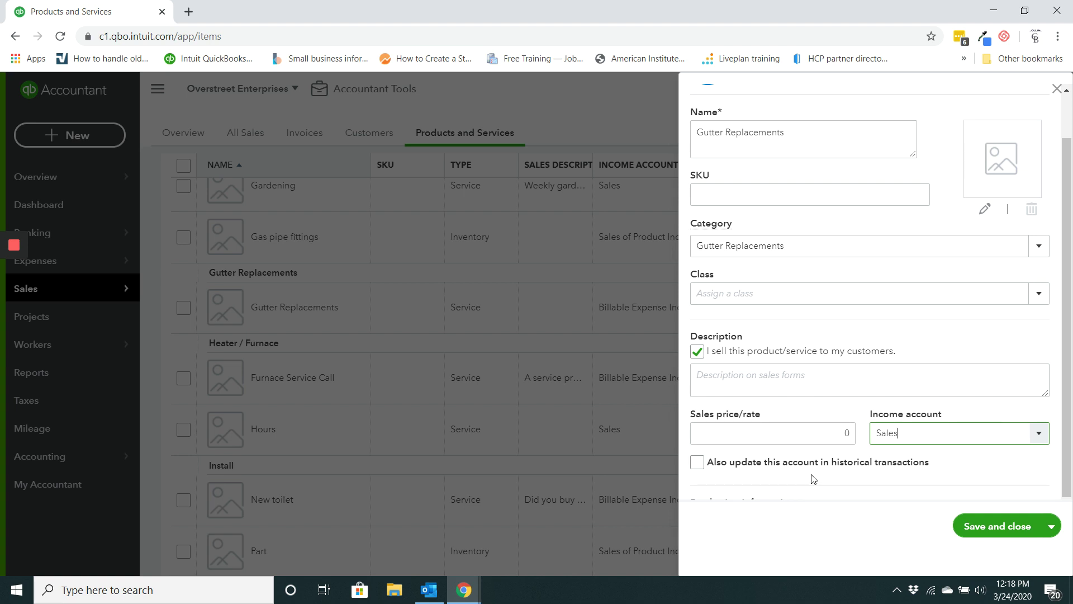
left_click(696, 467)
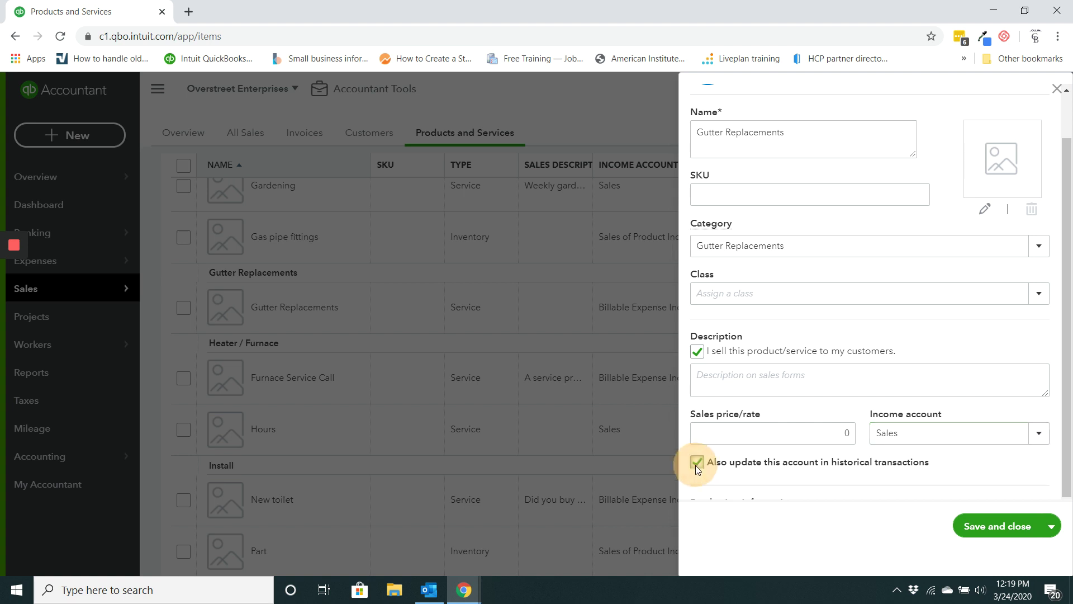
left_click(1024, 528)
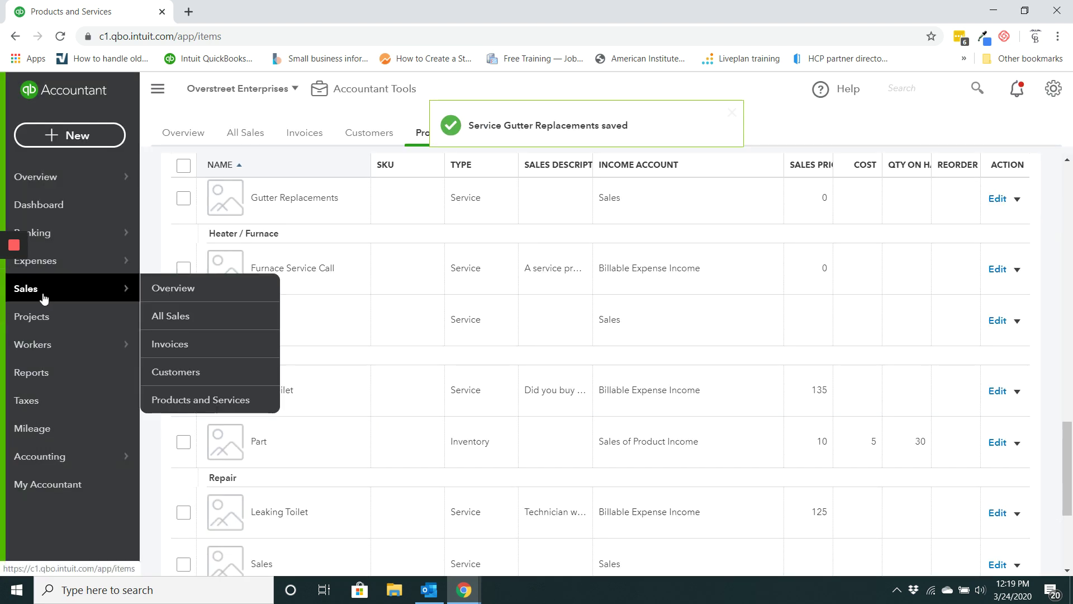
- Open the Profit and Loss report for February 2020 and review its income accounts
left_click(39, 373)
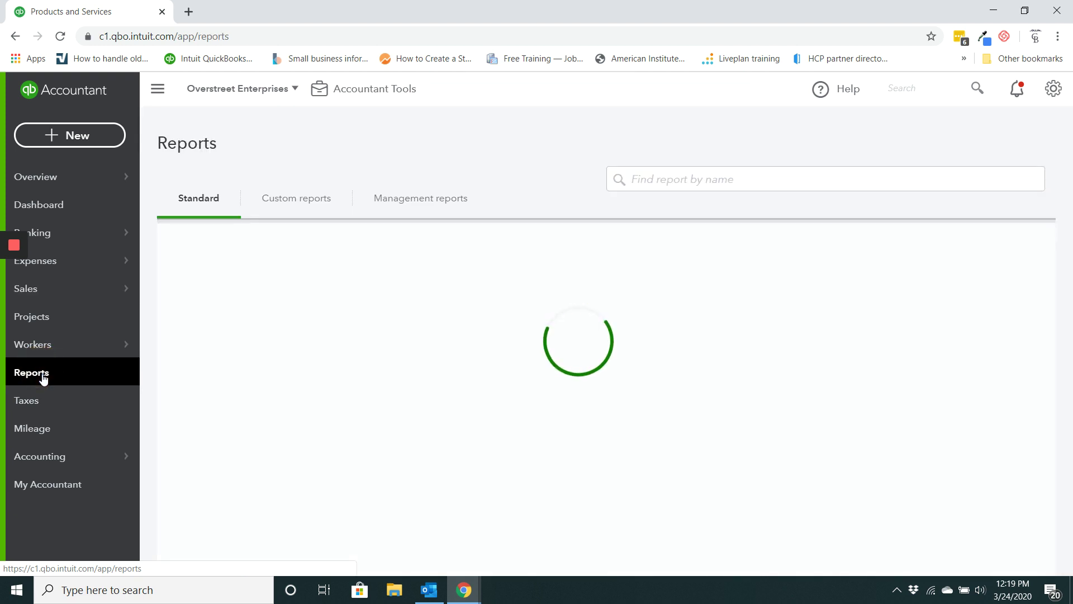
left_click(257, 358)
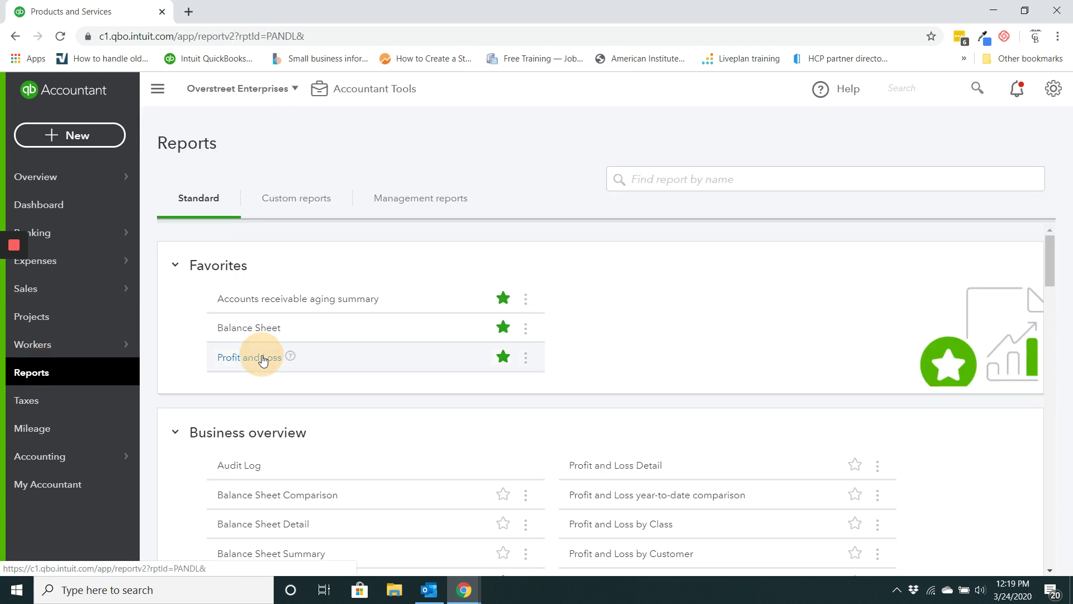
scroll(694, 282, "down", 3)
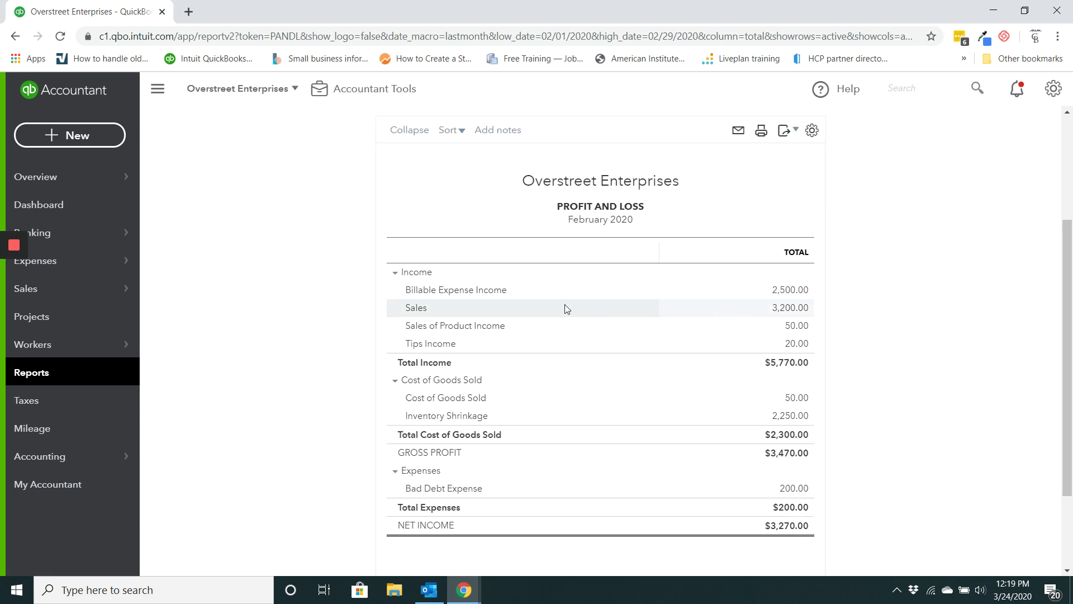
- Check the transactions behind Billable Expense Income and return to the report summary
left_click(791, 291)
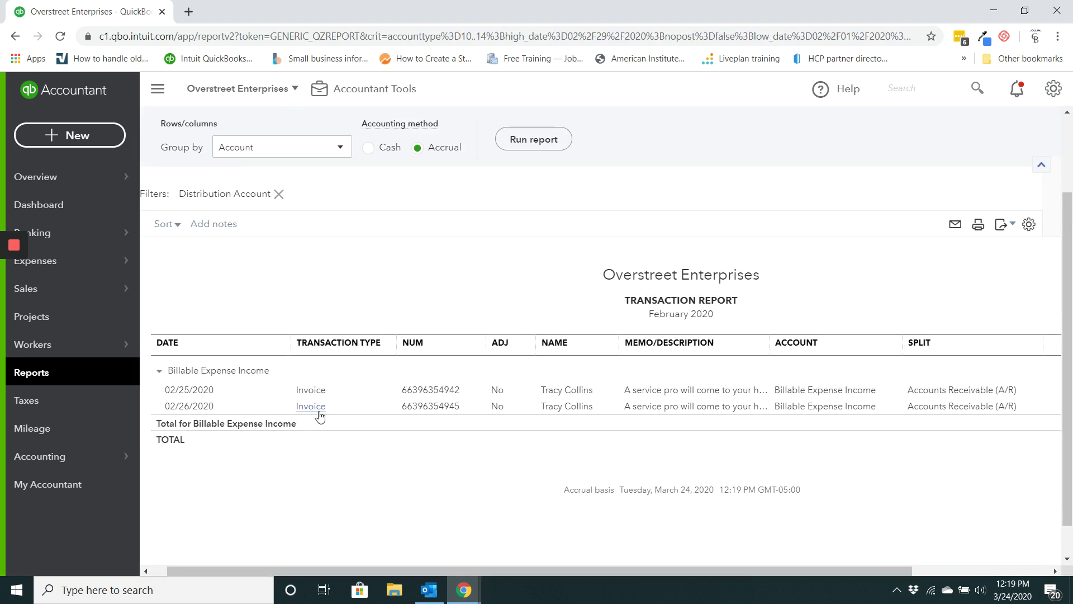
scroll(208, 223, "up", 2)
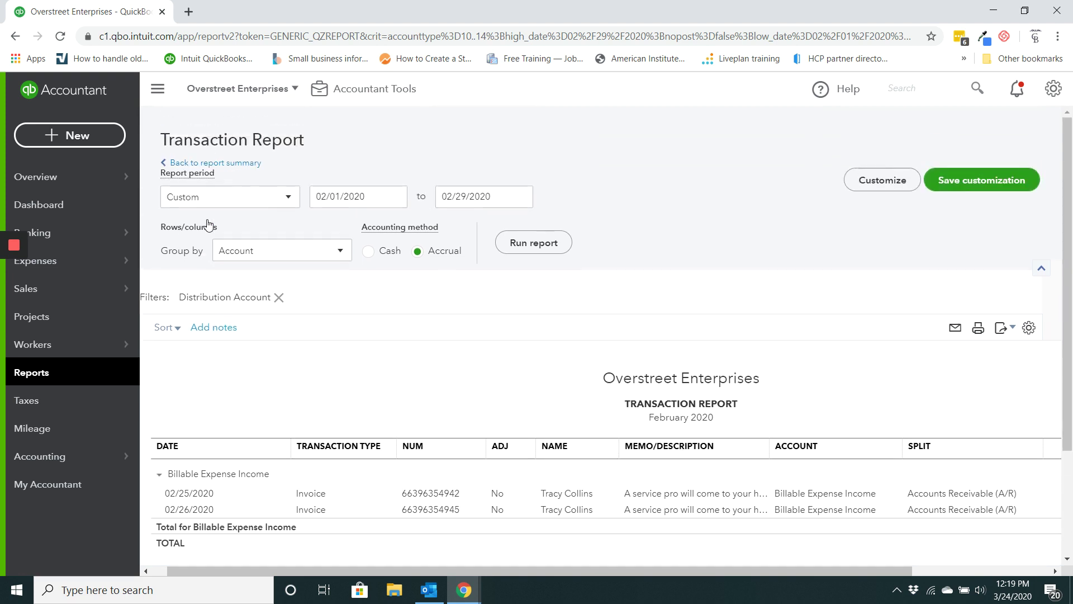
left_click(211, 163)
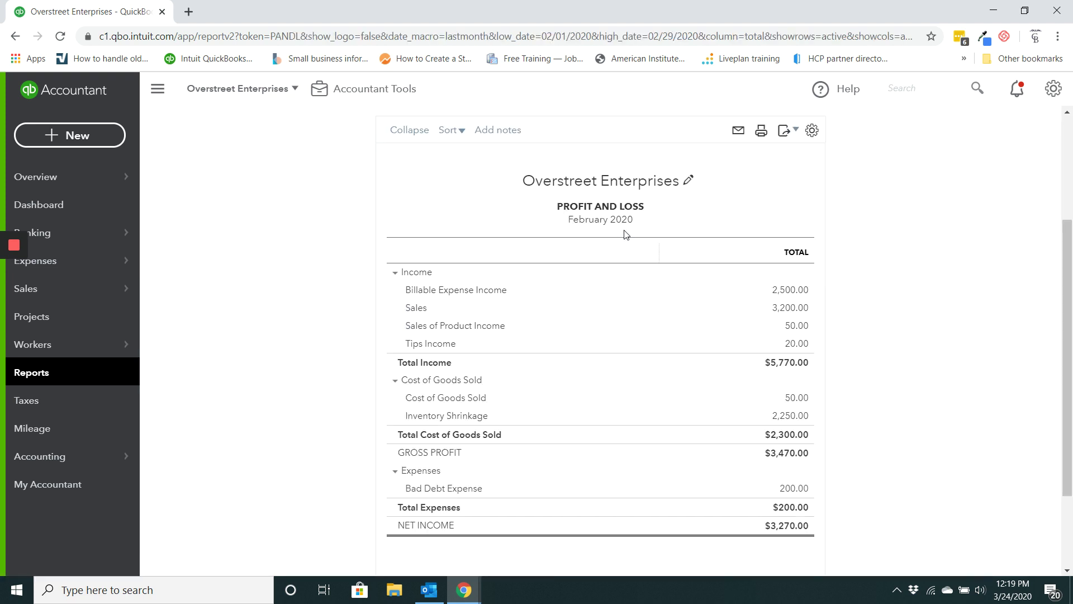
- Open the transactions behind the Sales income line, check the product/service on the 02/27/2020 invoice, and close the invoice
left_click(783, 308)
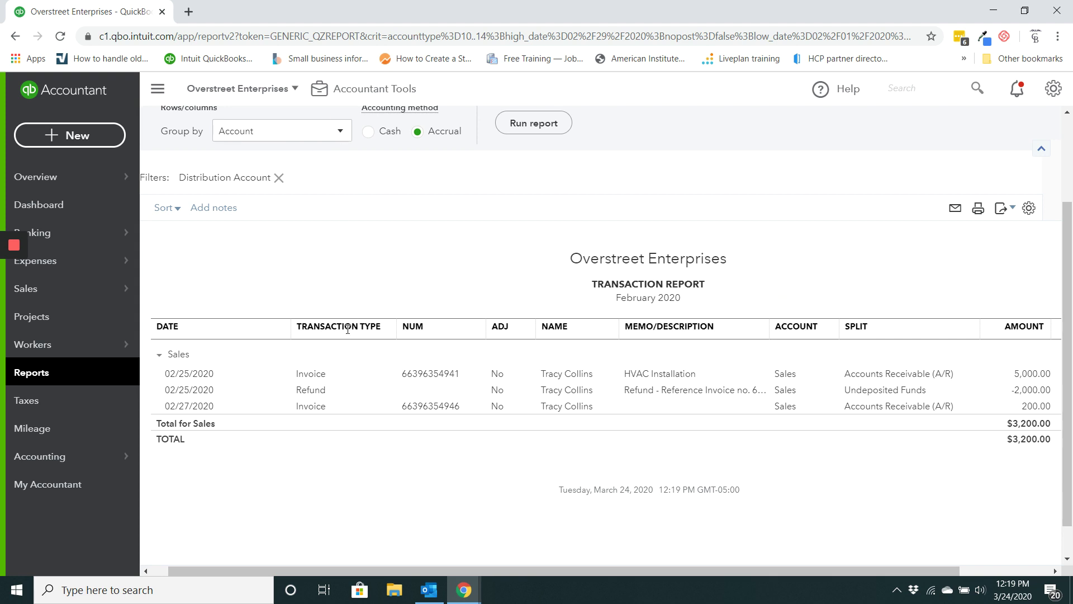
left_click(311, 407)
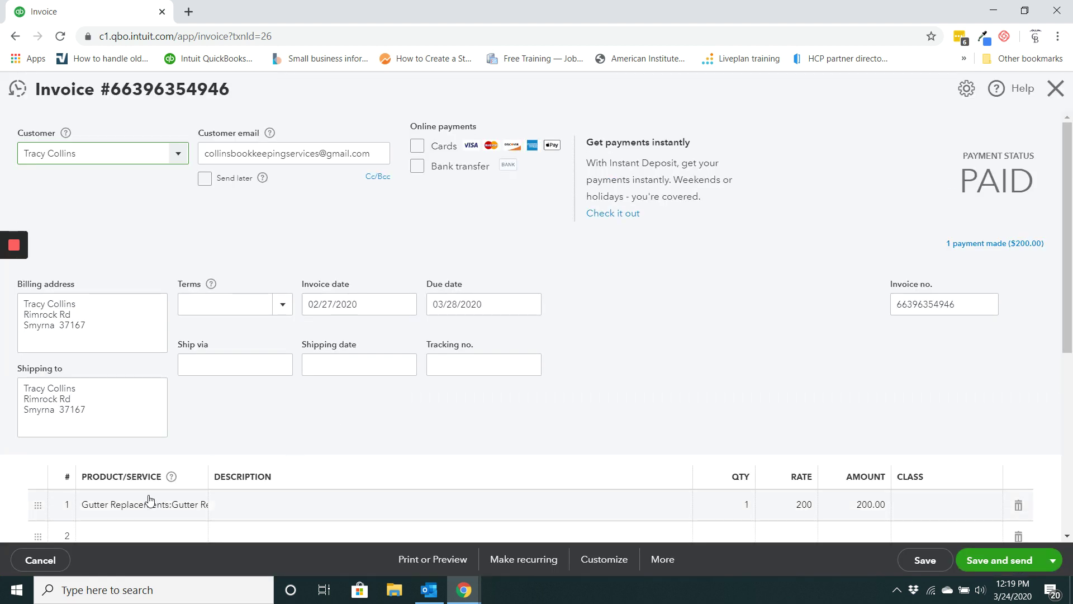
scroll(151, 503, "down", 1)
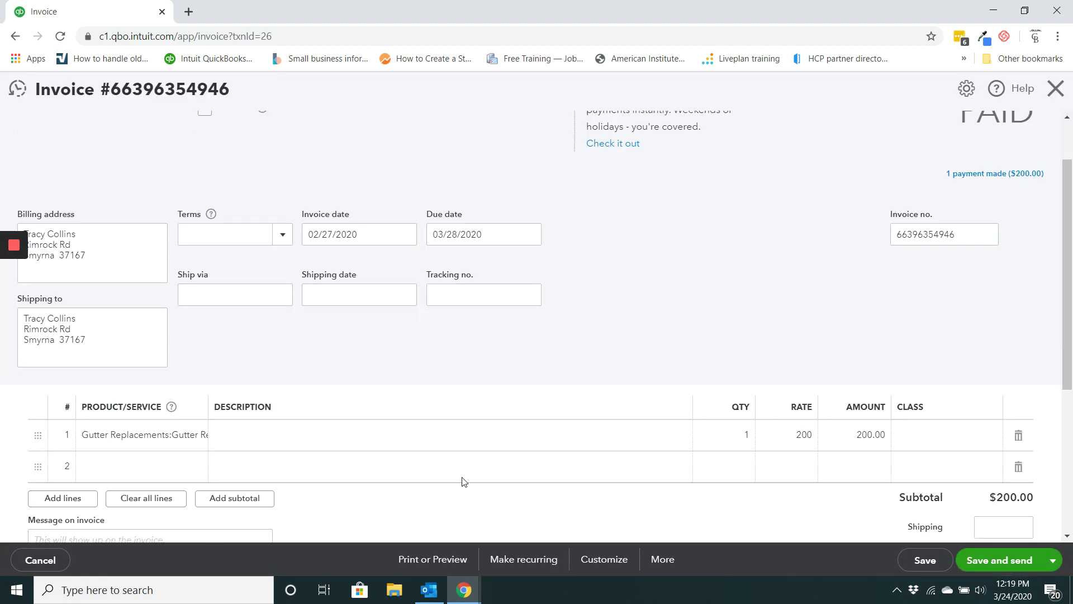
left_click(1056, 90)
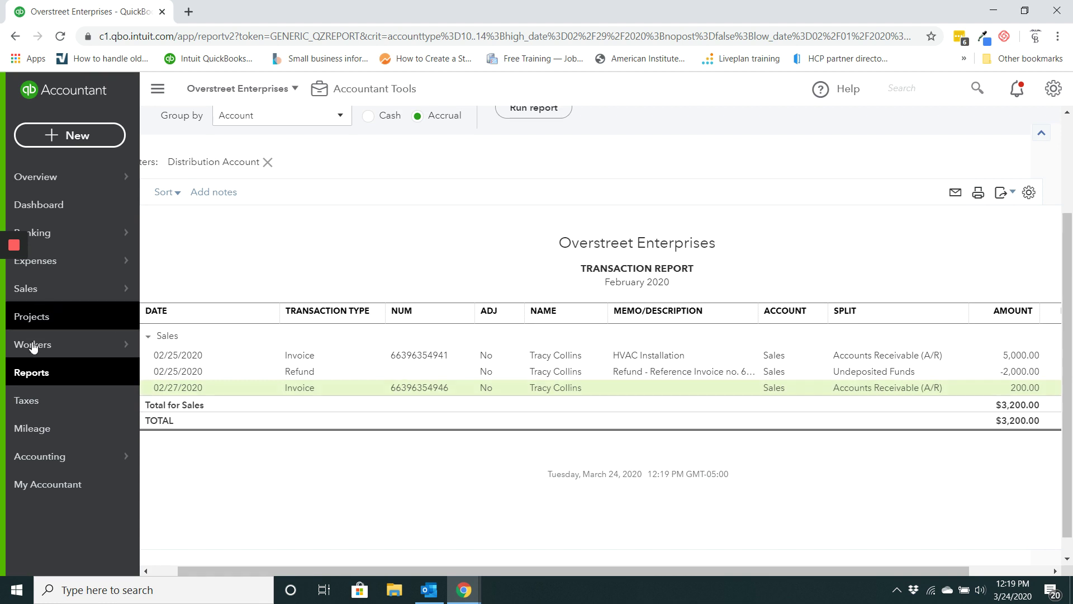